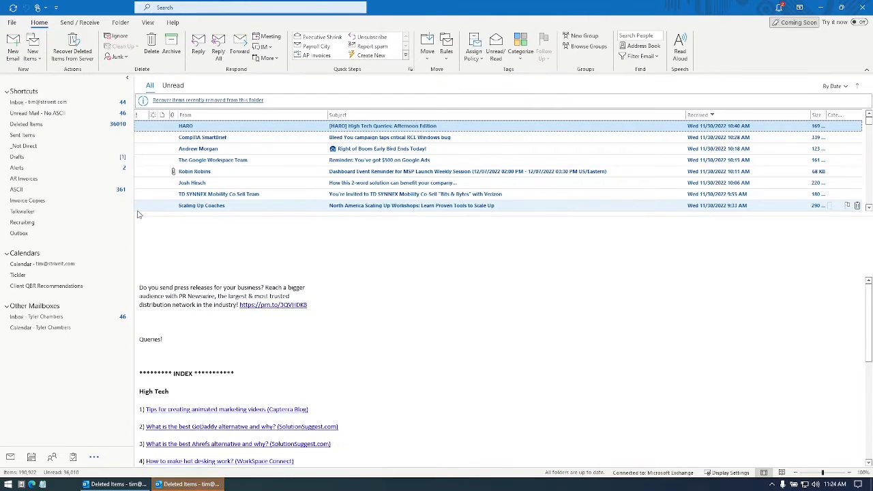
# - Close the Outlook window showing Deleted Items so the desktop is visible
pyautogui.click(859, 12)
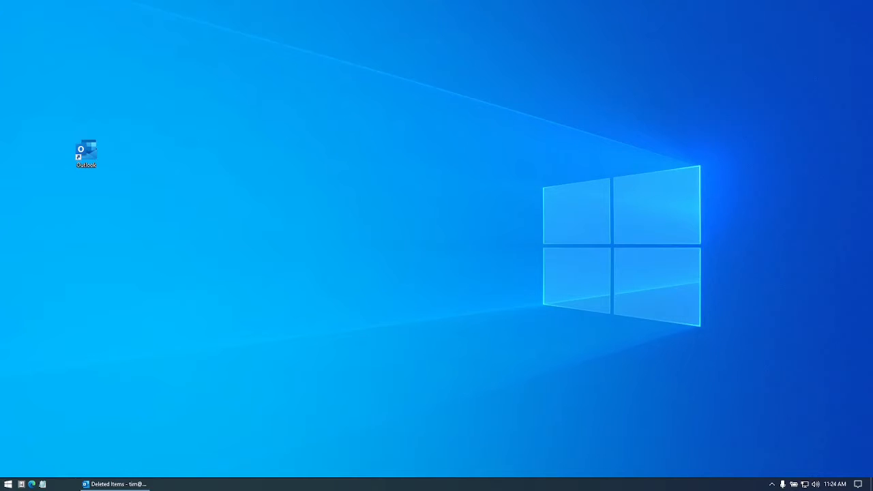
# - Search the Start menu for 'contr' and open Control Panel from the best match
pyautogui.press('super')
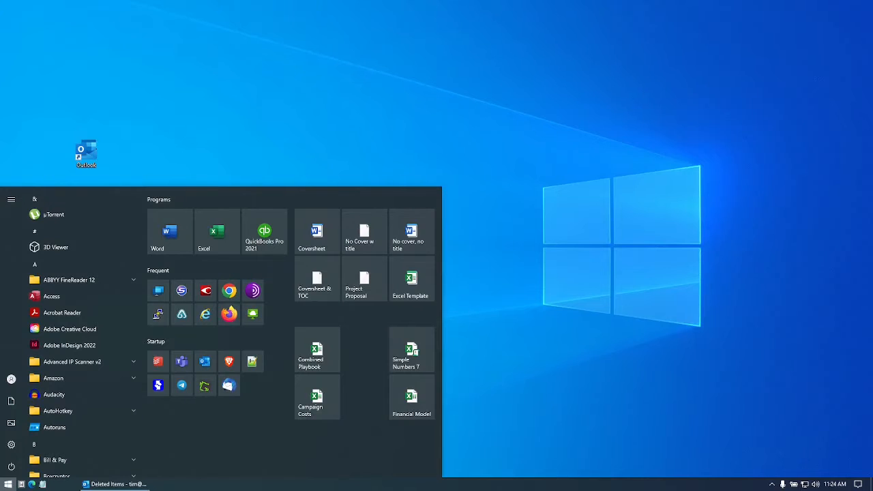
pyautogui.write('contr')
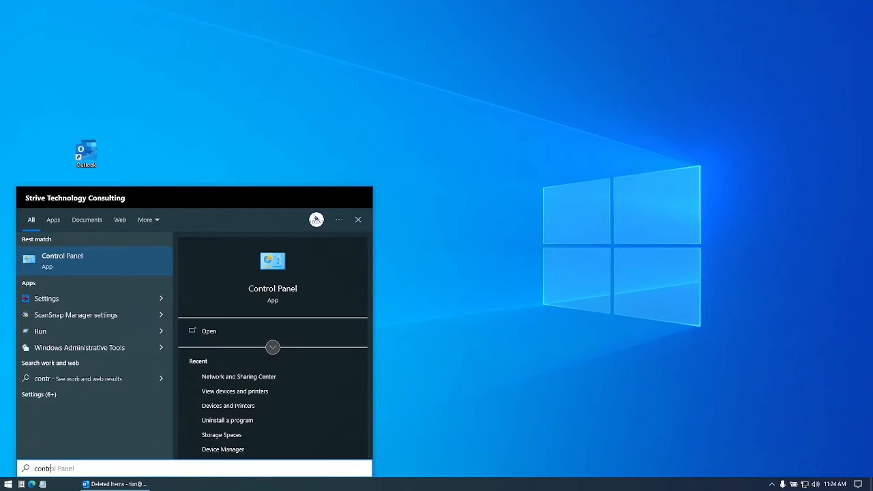
pyautogui.click(122, 260)
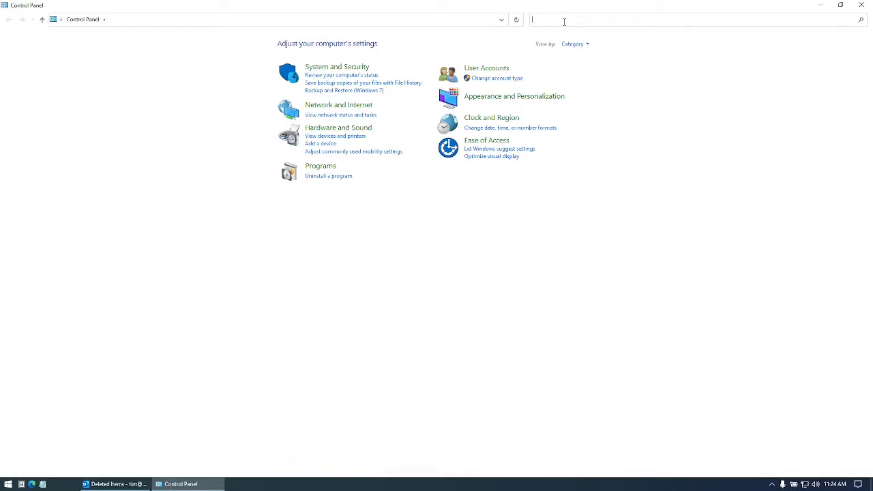
# - Search Control Panel for 'mail' and open Mail (Microsoft Outlook) setup
pyautogui.write('mail')
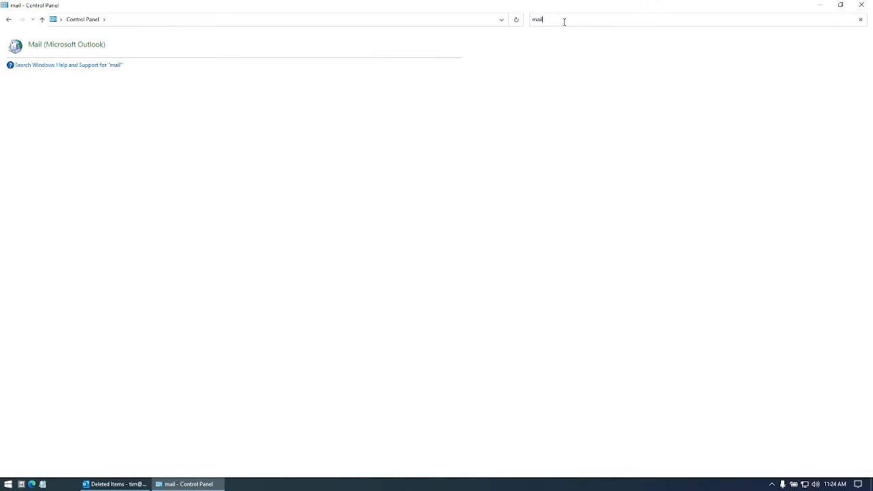
pyautogui.click(81, 47)
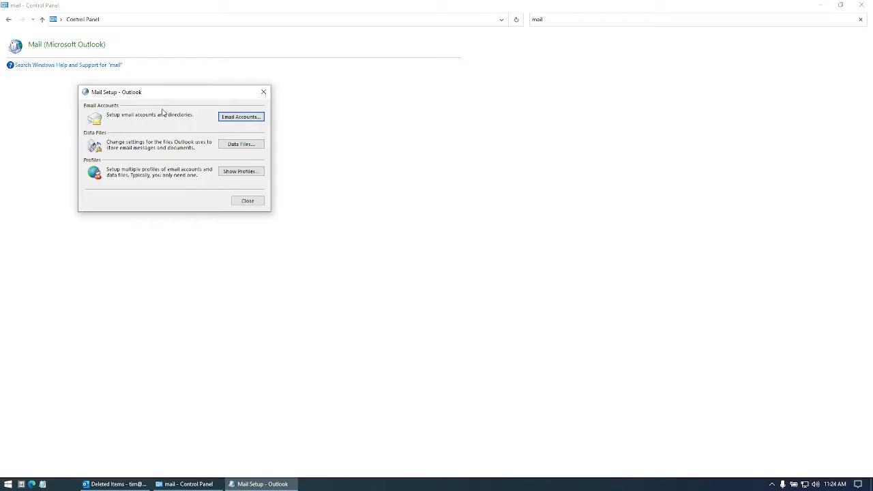
# - Show the mail profiles list, keeping Outlook as the startup profile
pyautogui.click(248, 176)
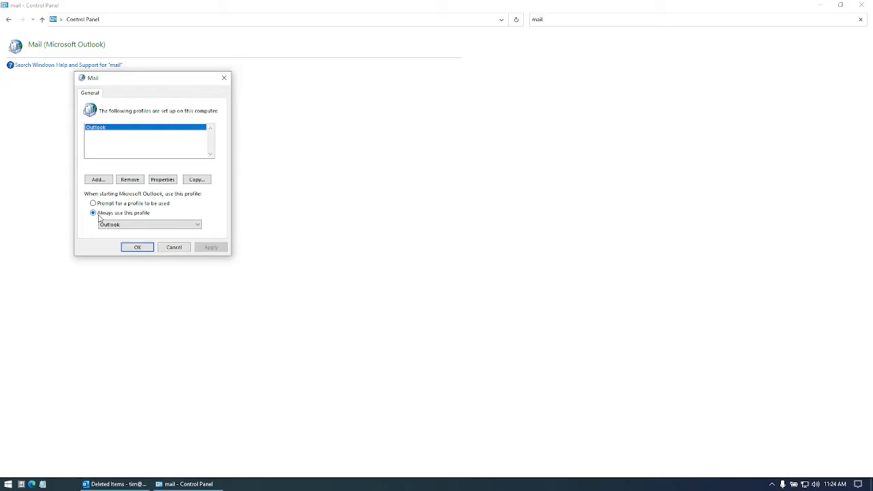
pyautogui.click(135, 225)
pyautogui.click(135, 231)
# - Add a new mail profile named 'M365'
pyautogui.click(110, 181)
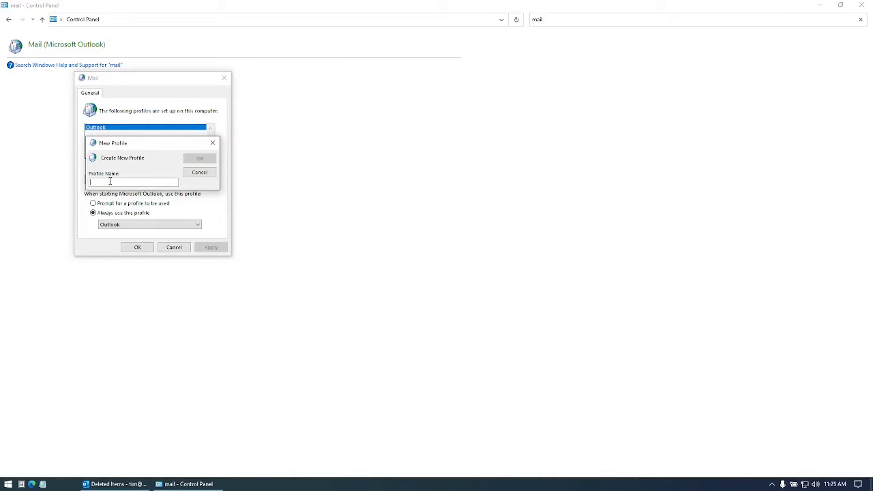
pyautogui.write('M365')
pyautogui.click(197, 160)
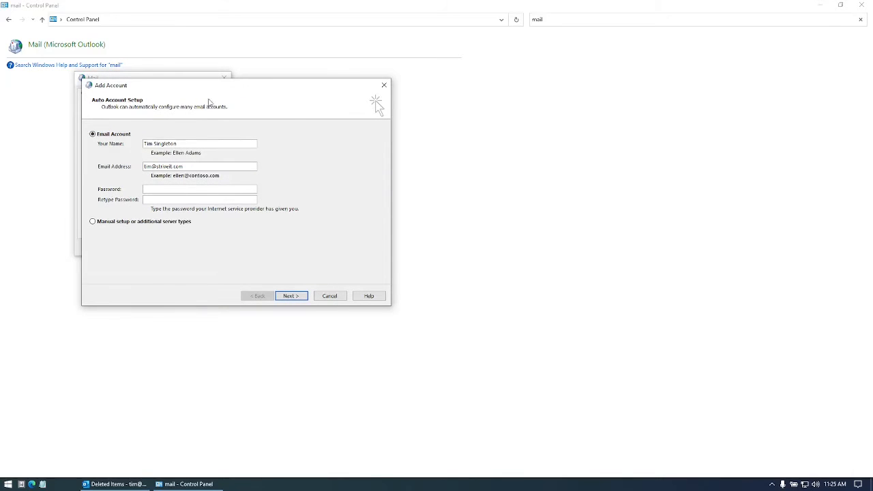
# - Enter and retype the account password for M365, run auto setup, and finish adding the account
pyautogui.moveTo(217, 89); pyautogui.dragTo(287, 96)
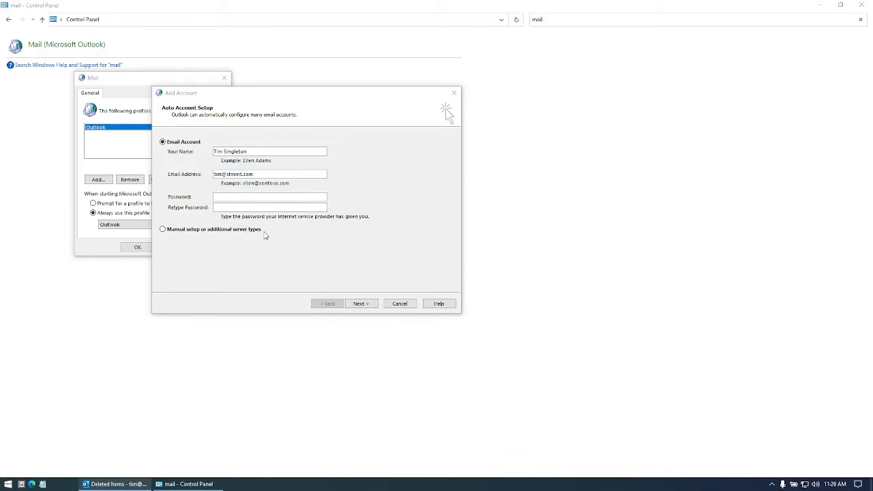
pyautogui.click(261, 199)
pyautogui.hotkey('ctrl', 'v')
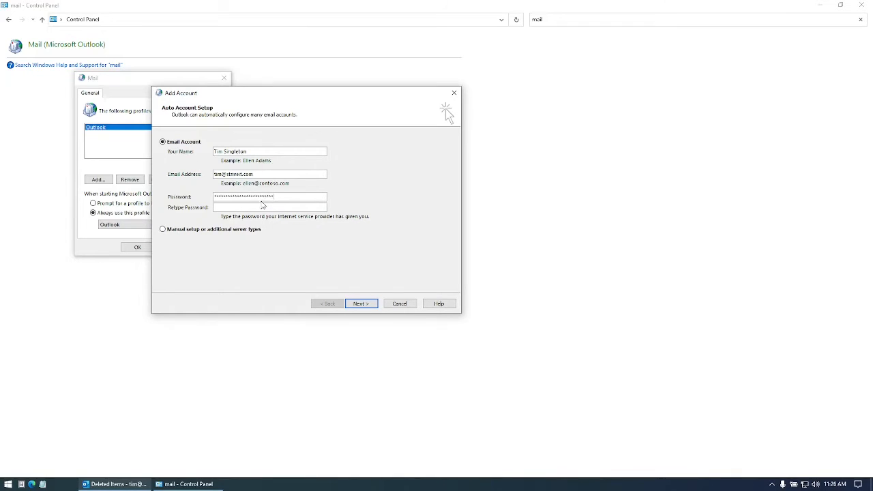
pyautogui.click(265, 207)
pyautogui.hotkey('ctrl', 'v')
pyautogui.click(362, 306)
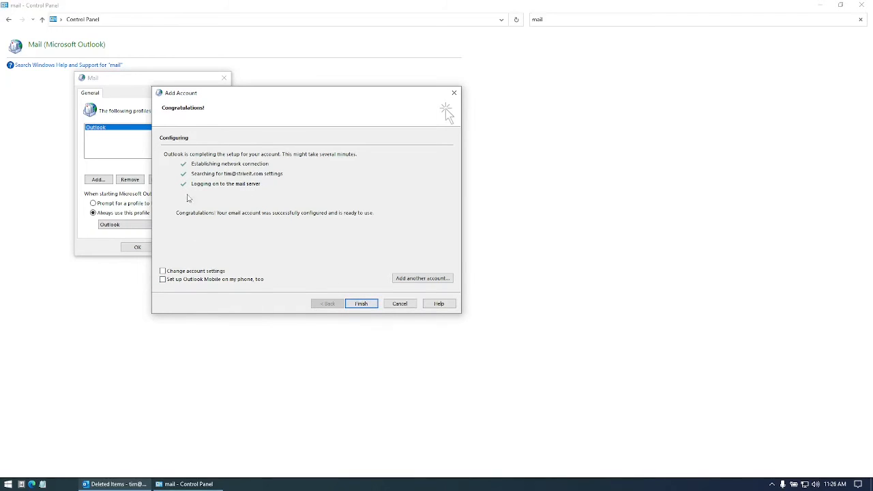
pyautogui.click(364, 304)
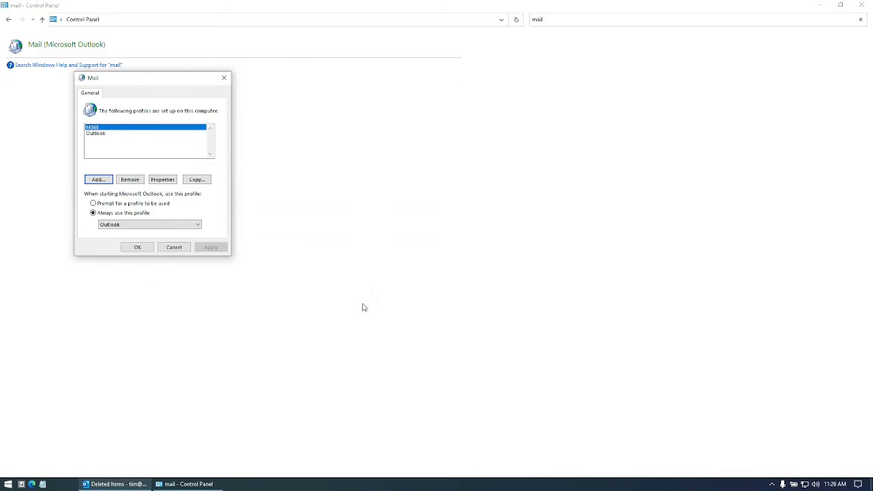
# - Choose 'Prompt for a profile to be used', confirm with OK, and minimise Control Panel
pyautogui.click(100, 133)
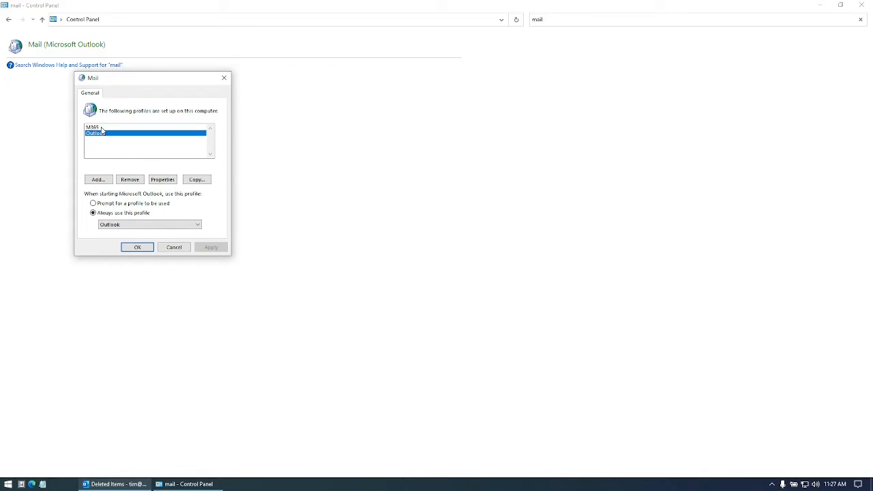
pyautogui.click(102, 129)
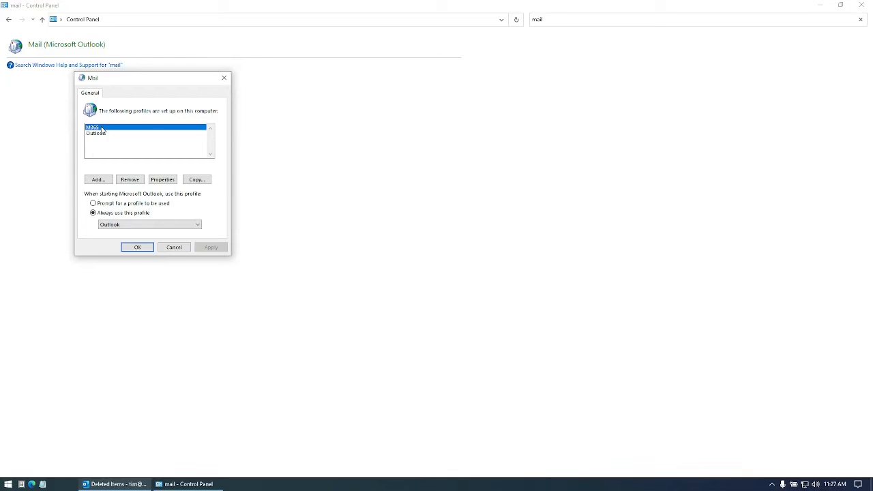
pyautogui.click(135, 204)
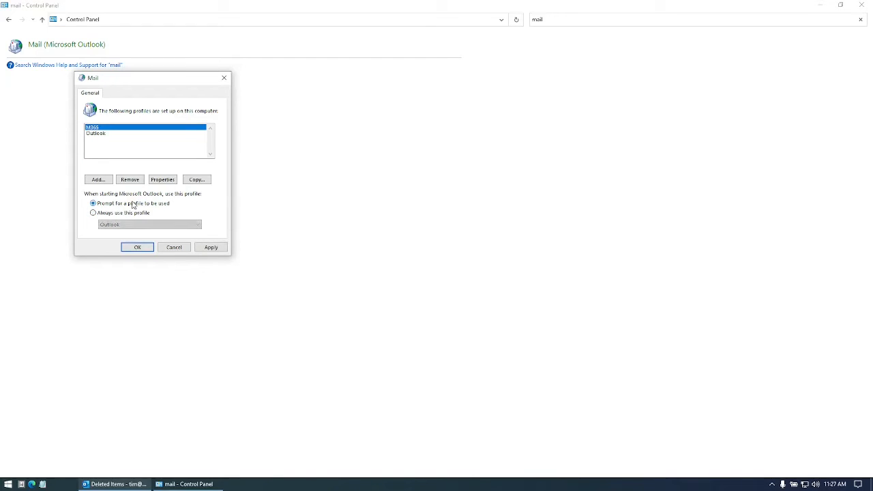
pyautogui.click(143, 249)
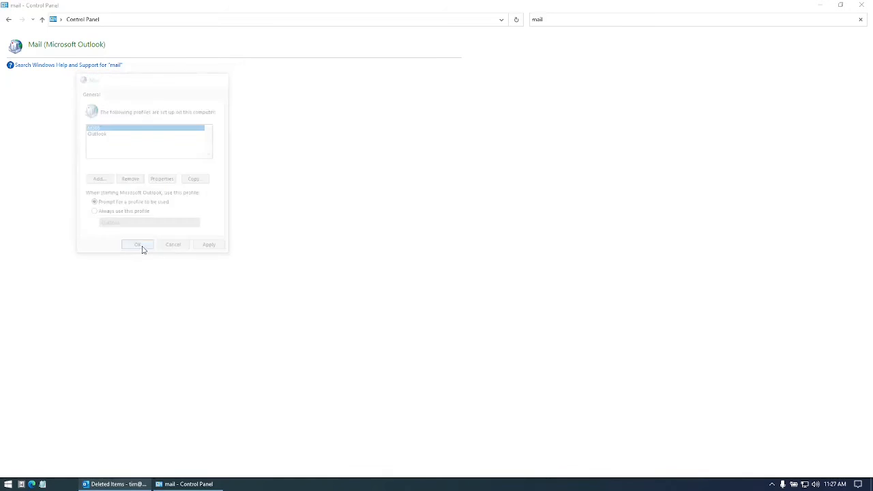
pyautogui.click(823, 10)
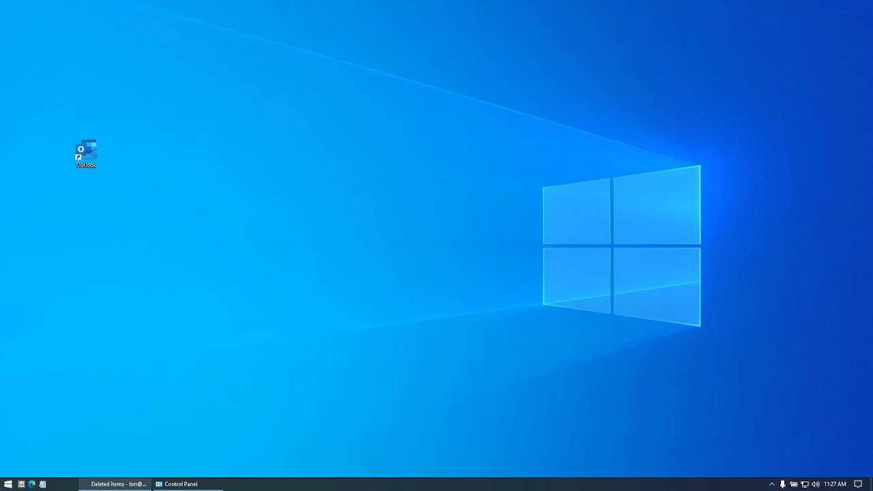
# - Quit Outlook, then confirm the Choose Profile prompt lists M365 and Outlook and close it
pyautogui.click(113, 484)
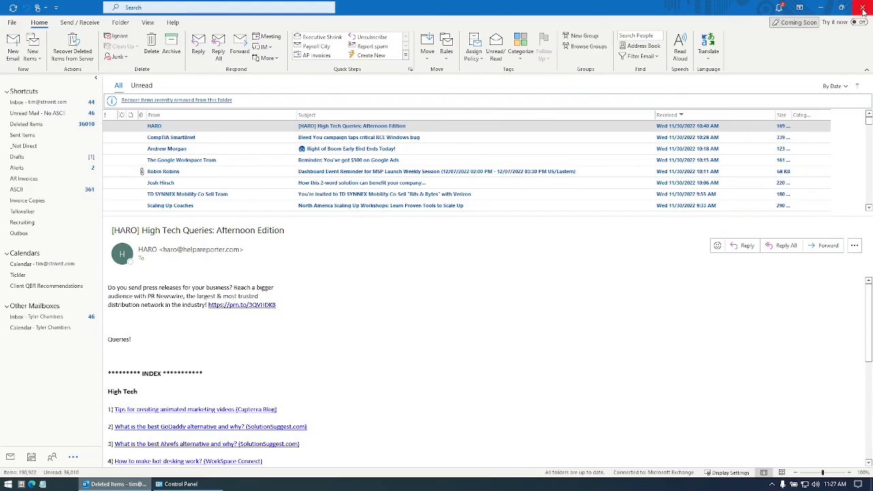
pyautogui.click(863, 8)
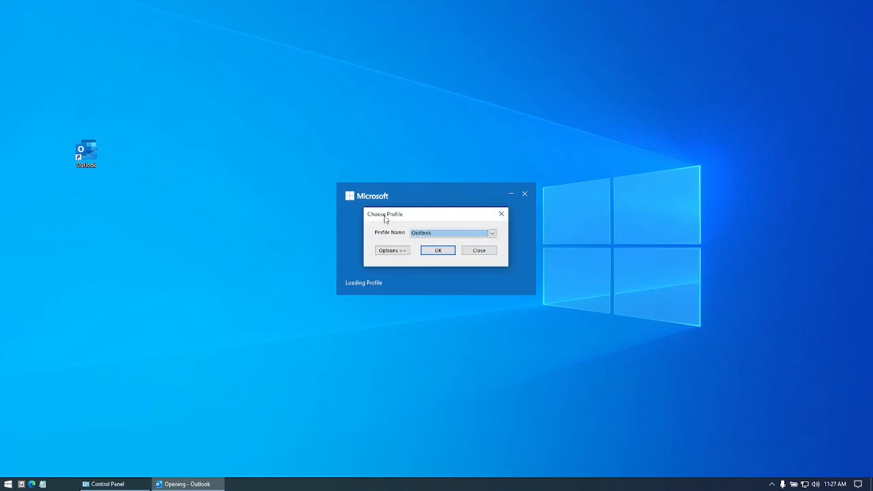
pyautogui.click(492, 236)
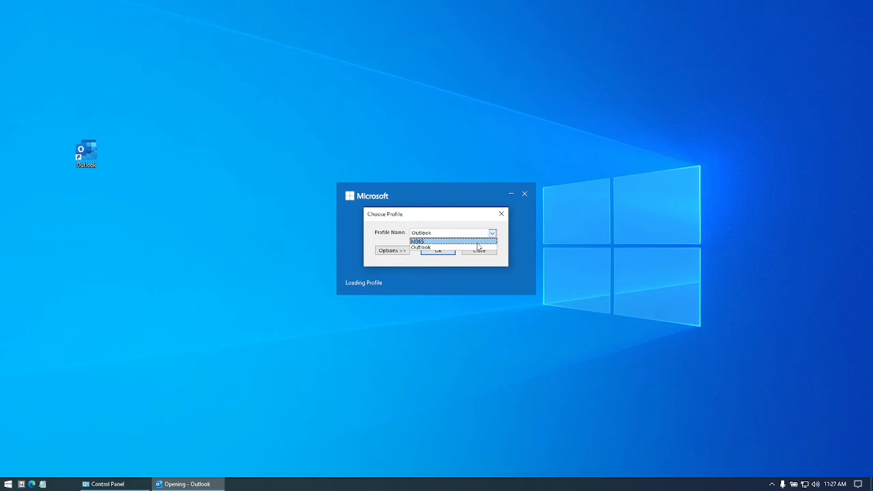
pyautogui.click(478, 241)
pyautogui.click(493, 233)
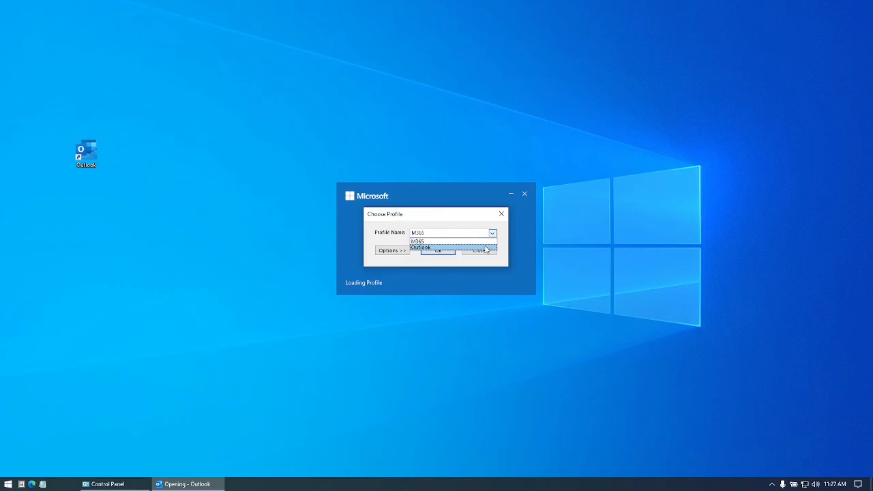
pyautogui.click(485, 248)
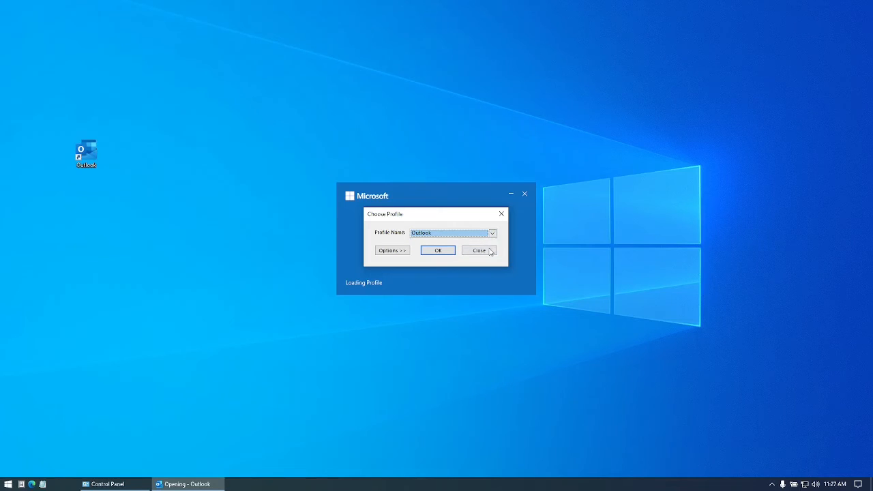
pyautogui.click(485, 250)
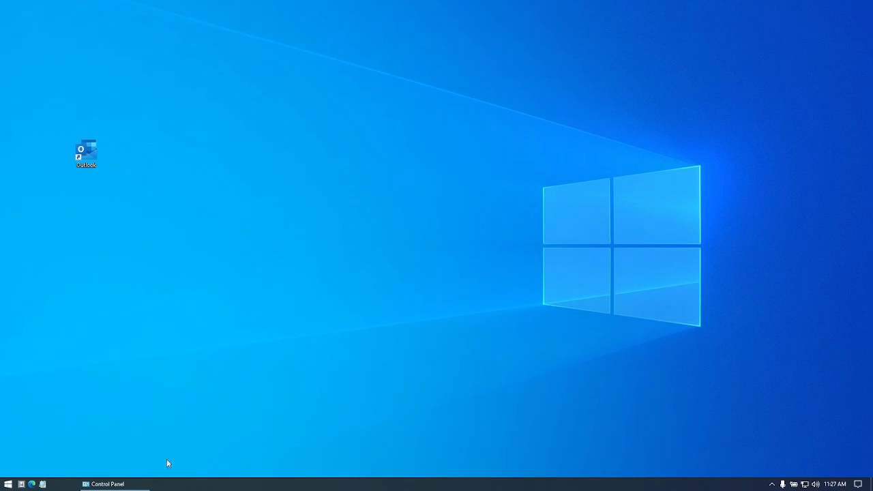
# - Reopen Control Panel's Mail settings via a 'mail' search and show the profiles list
pyautogui.click(123, 485)
pyautogui.click(629, 20)
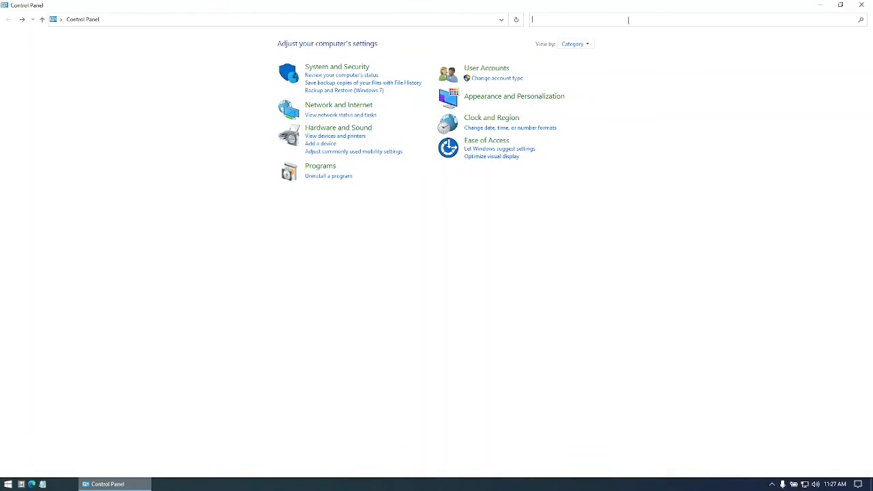
pyautogui.write('mail')
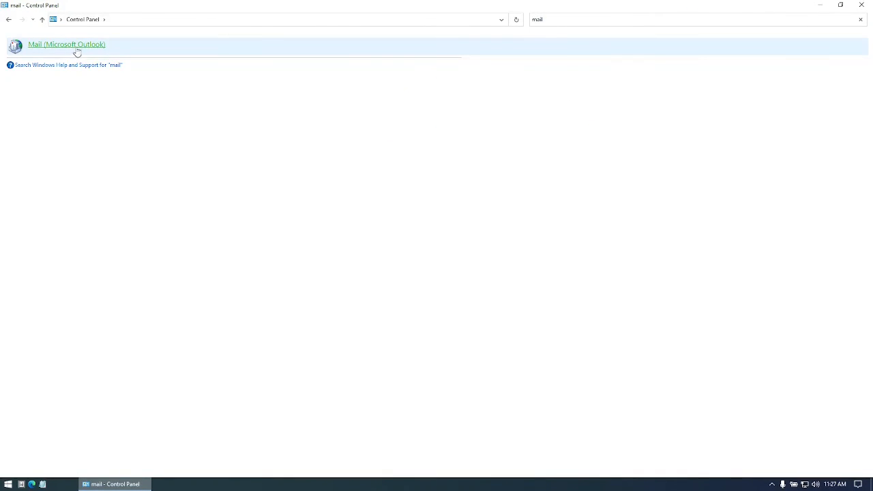
pyautogui.click(75, 52)
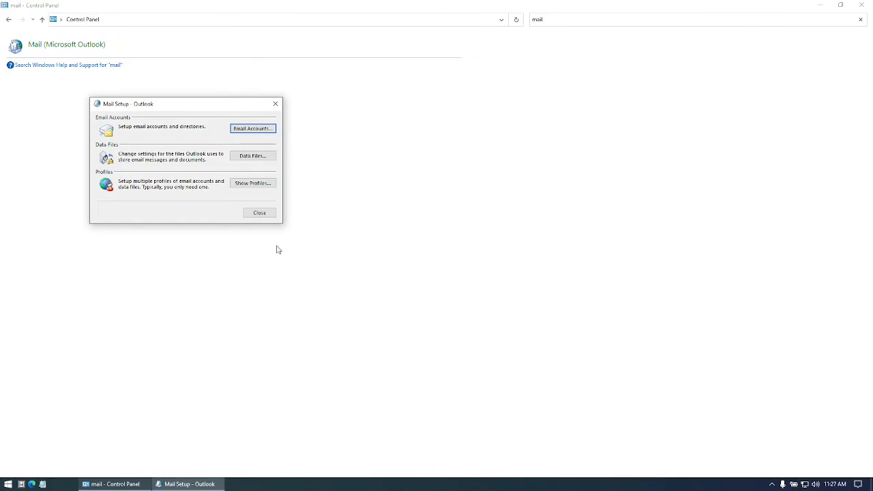
pyautogui.click(253, 185)
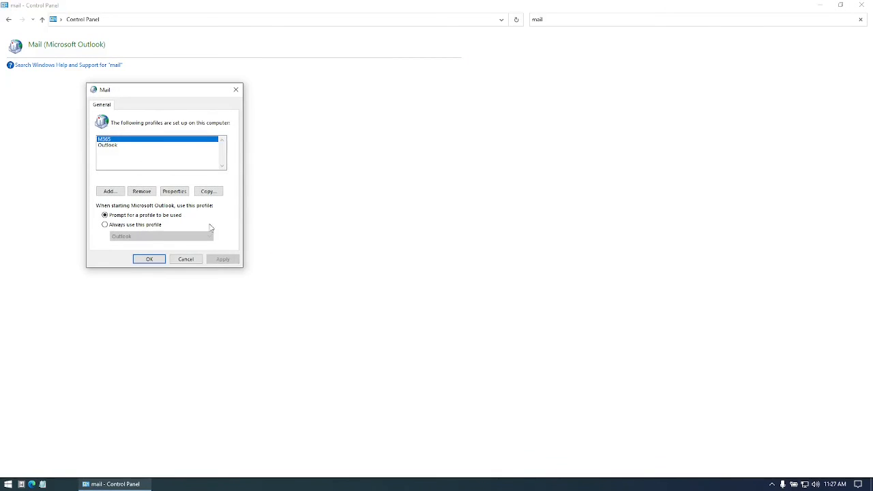
# - Keep 'Prompt for a profile to be used' selected, confirm with OK, and minimise Control Panel
pyautogui.click(137, 225)
pyautogui.click(139, 237)
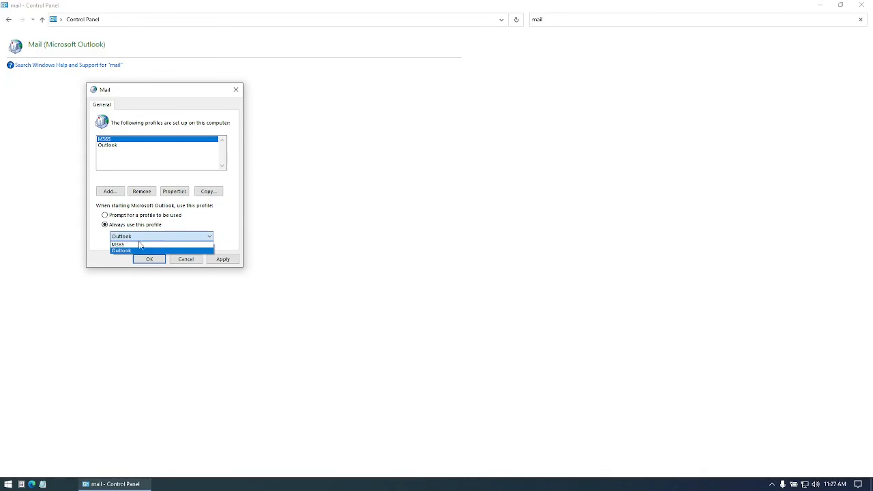
pyautogui.click(140, 247)
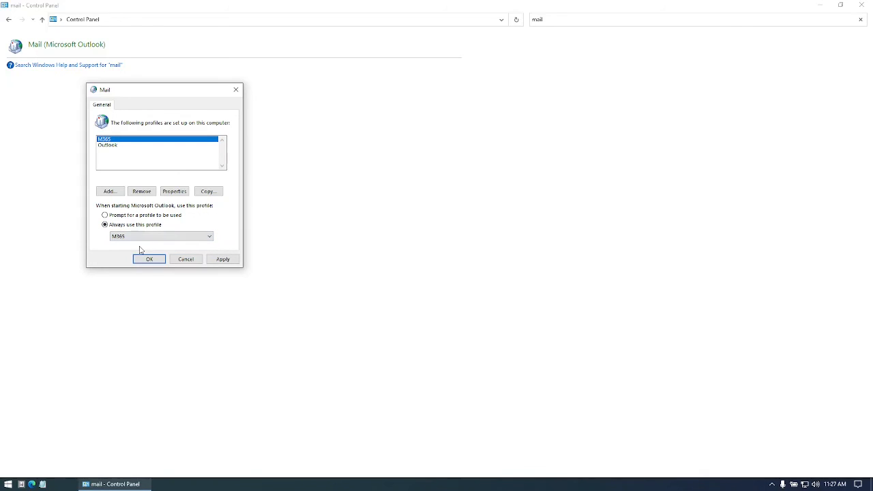
pyautogui.click(144, 217)
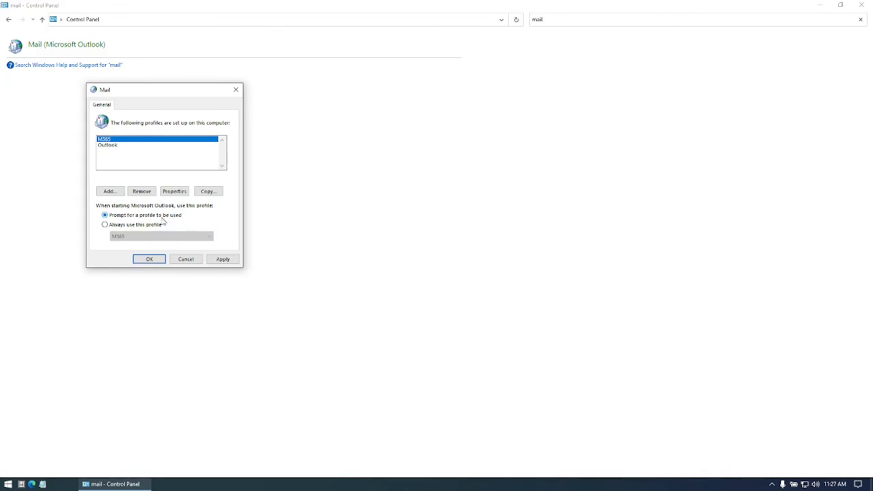
pyautogui.click(149, 259)
pyautogui.click(820, 6)
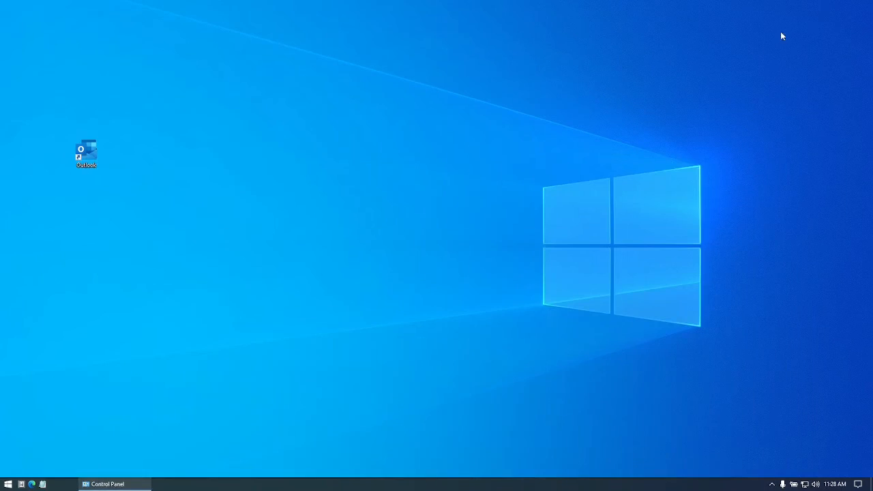
pyautogui.doubleClick(80, 157)
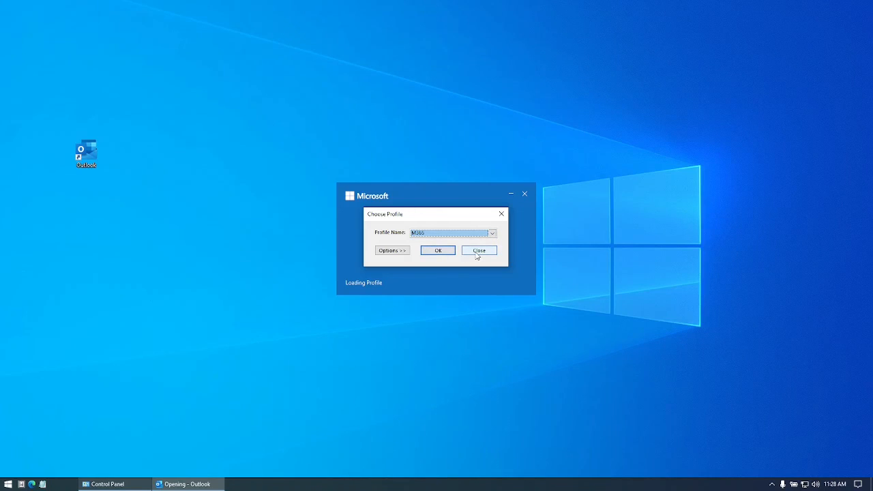
pyautogui.click(476, 254)
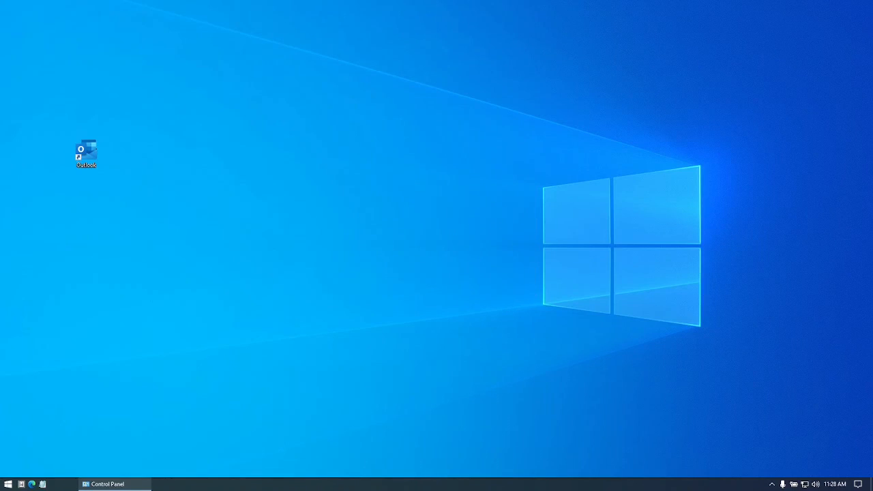